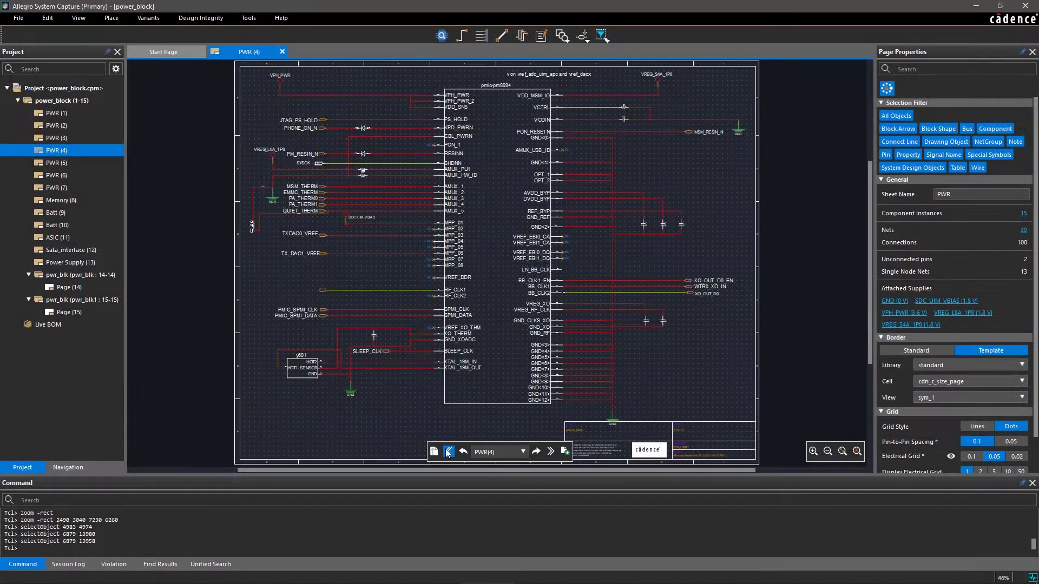
Step: Browse the pages with First, Last, Previous, Next and the page list, ending on Power Supply (13)
{"action": "left_click", "coordinate": [447, 452]}
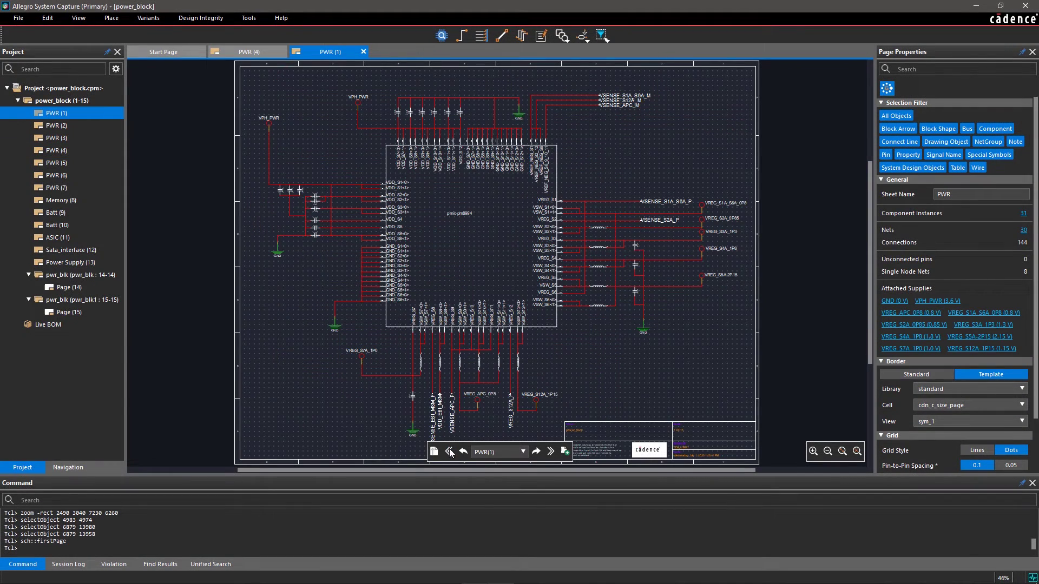
{"action": "left_click", "coordinate": [552, 452]}
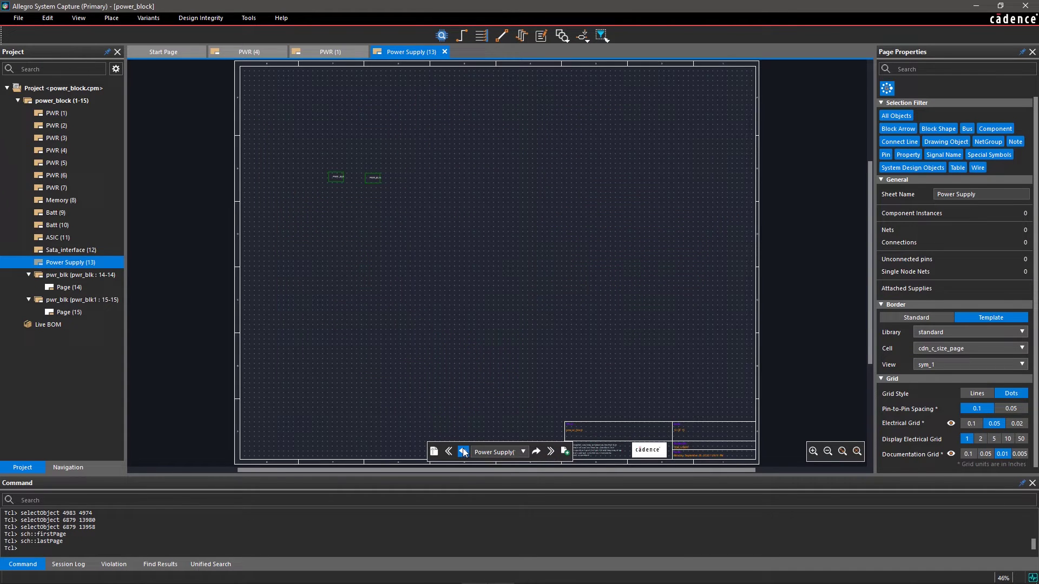
{"action": "left_click", "coordinate": [464, 451]}
{"action": "left_click", "coordinate": [536, 451]}
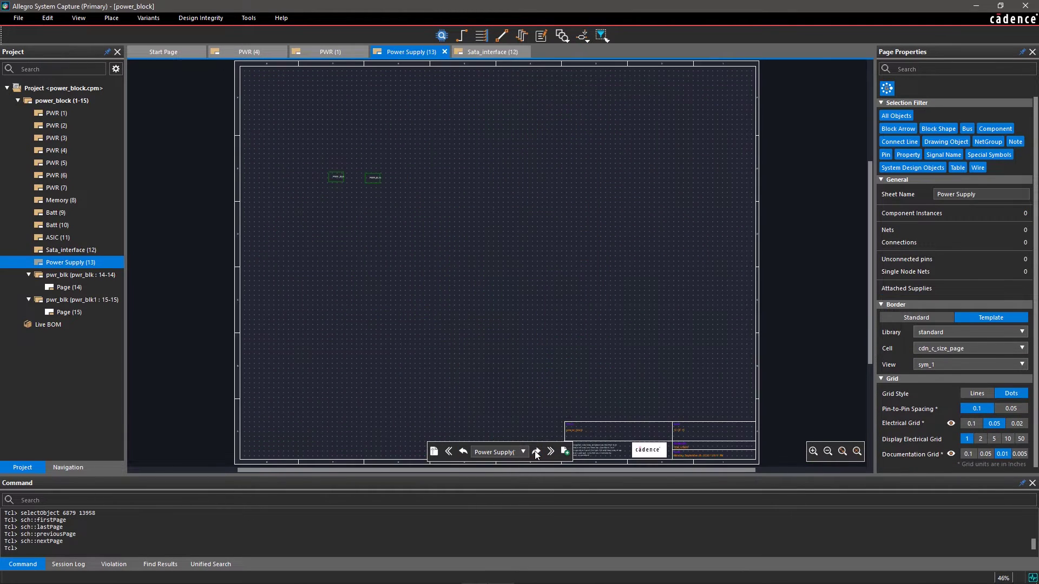
{"action": "left_click", "coordinate": [523, 452]}
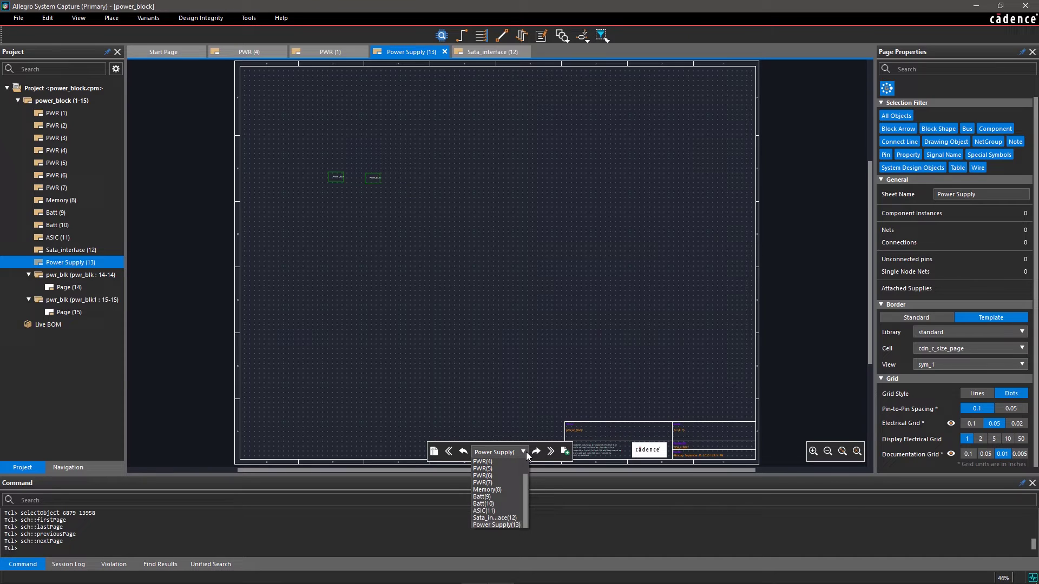
{"action": "left_click", "coordinate": [527, 452]}
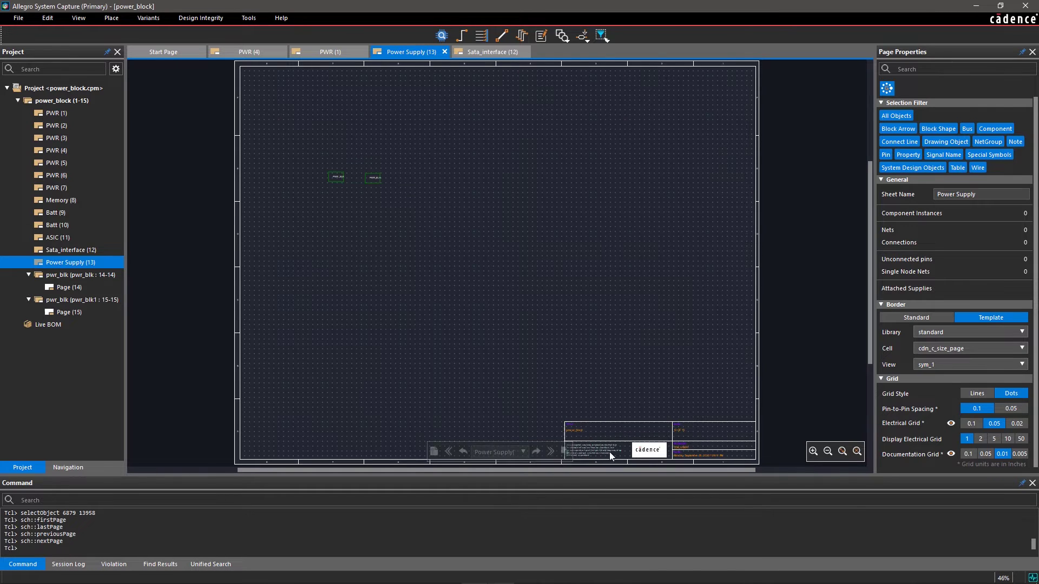
{"action": "left_click", "coordinate": [843, 452]}
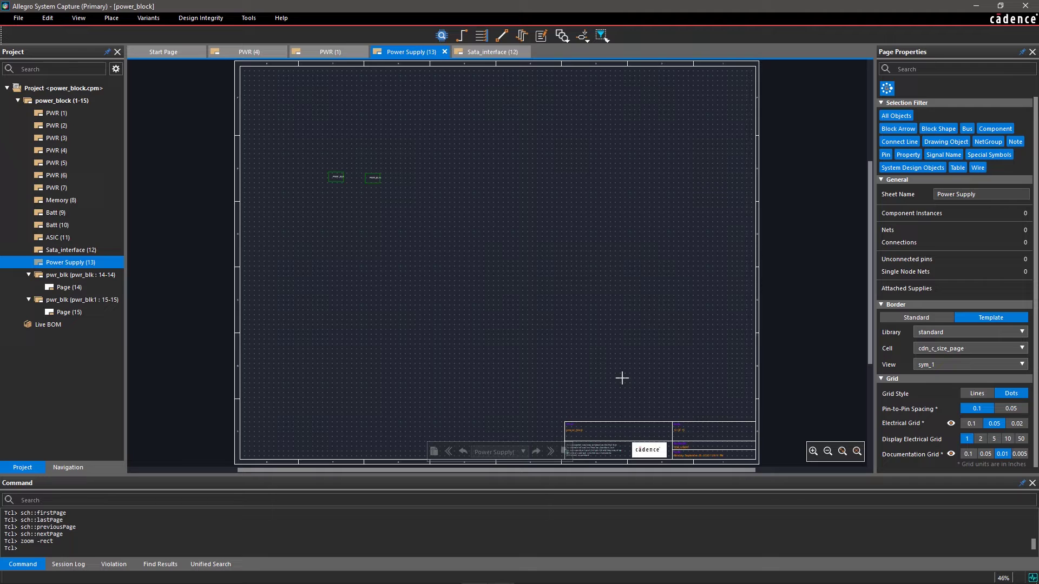
Step: Descend into a PWR_BLK block and back, add blank Page (14), then reopen PWR (4)
{"action": "left_click_drag", "start_coordinate": [407, 214], "coordinate": [312, 148]}
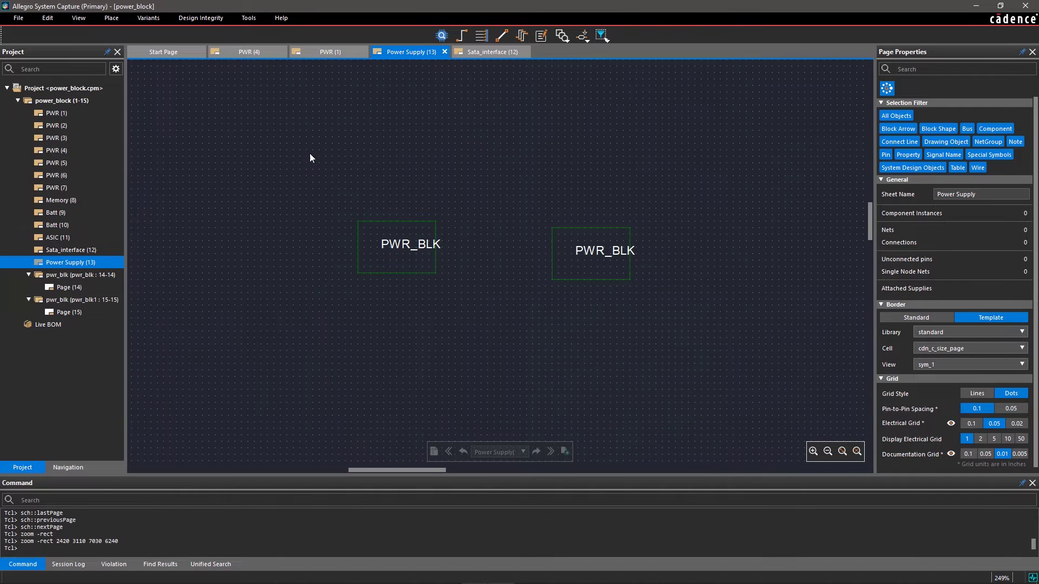
{"action": "double_click", "coordinate": [383, 238]}
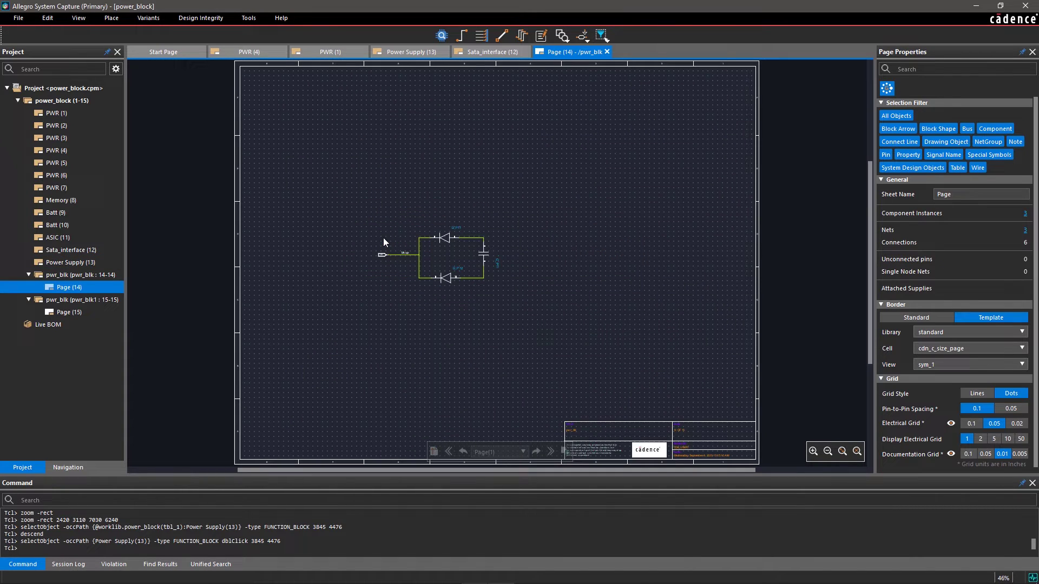
{"action": "left_click", "coordinate": [463, 452]}
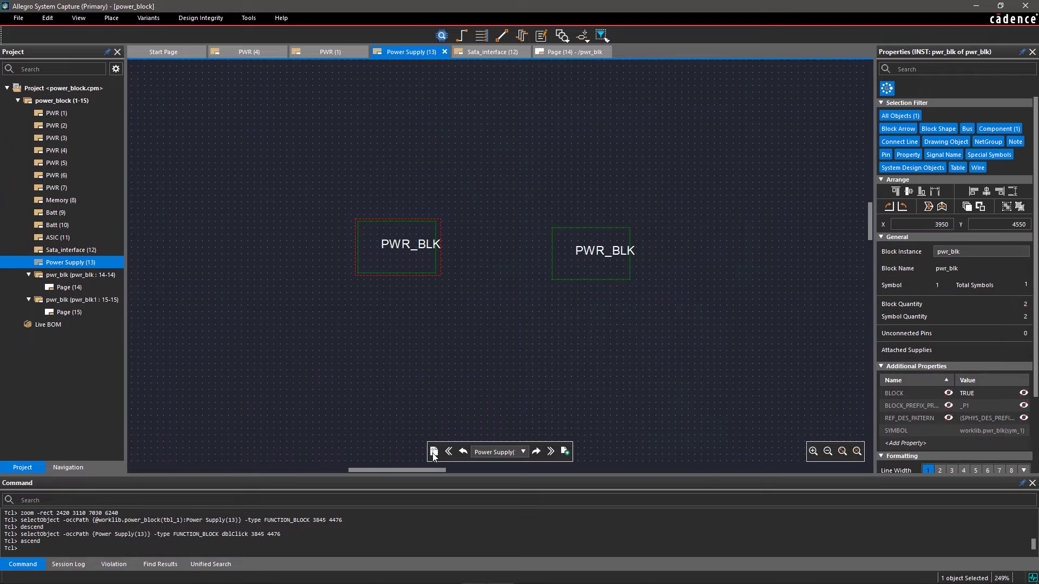
{"action": "left_click", "coordinate": [565, 453]}
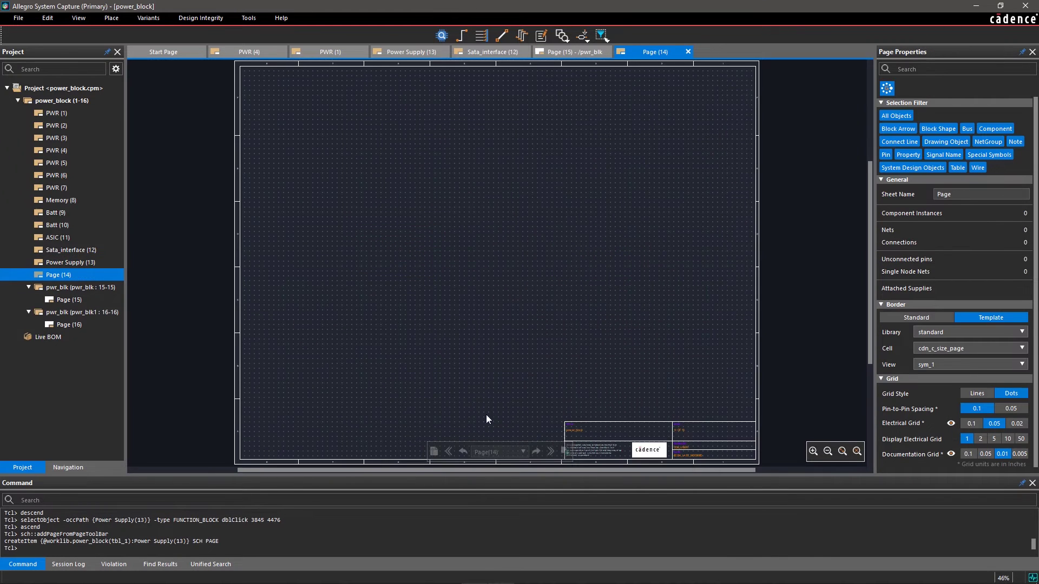
{"action": "double_click", "coordinate": [63, 151]}
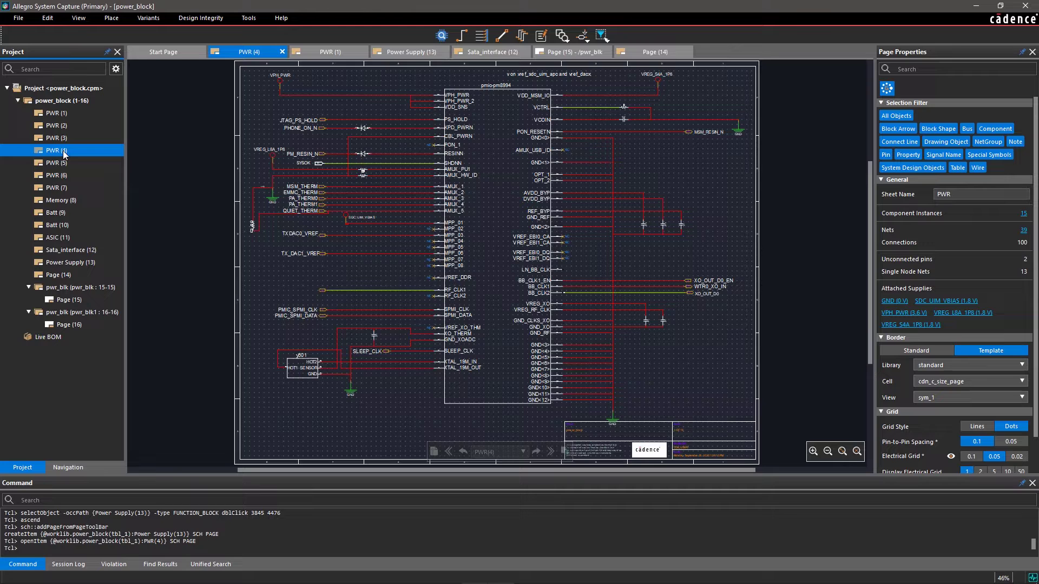
Step: Use Navigate on the VPH_PWR wire to list the pages the net spans
{"action": "left_click", "coordinate": [288, 96]}
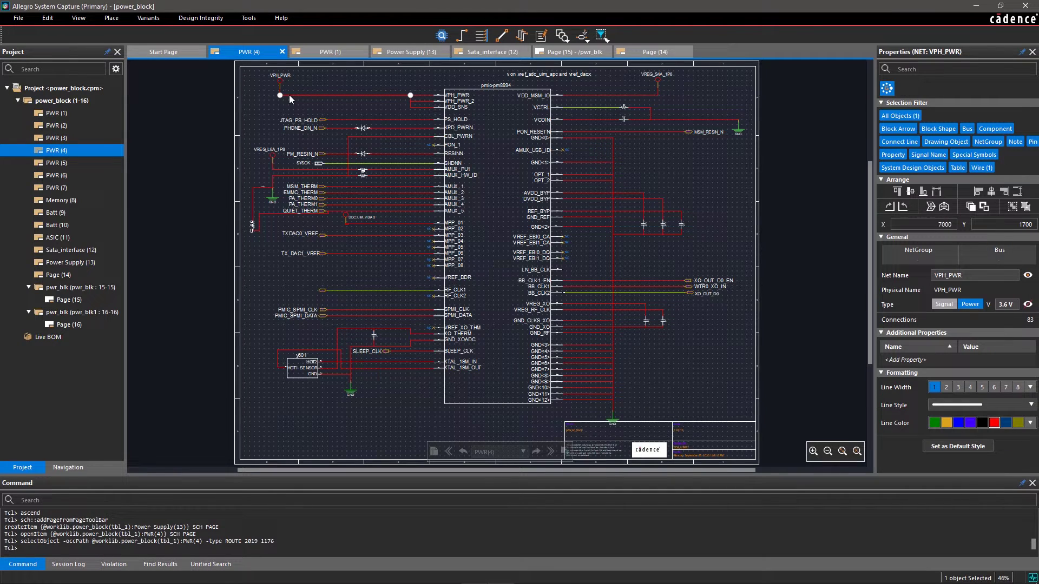
{"action": "right_click", "coordinate": [290, 95]}
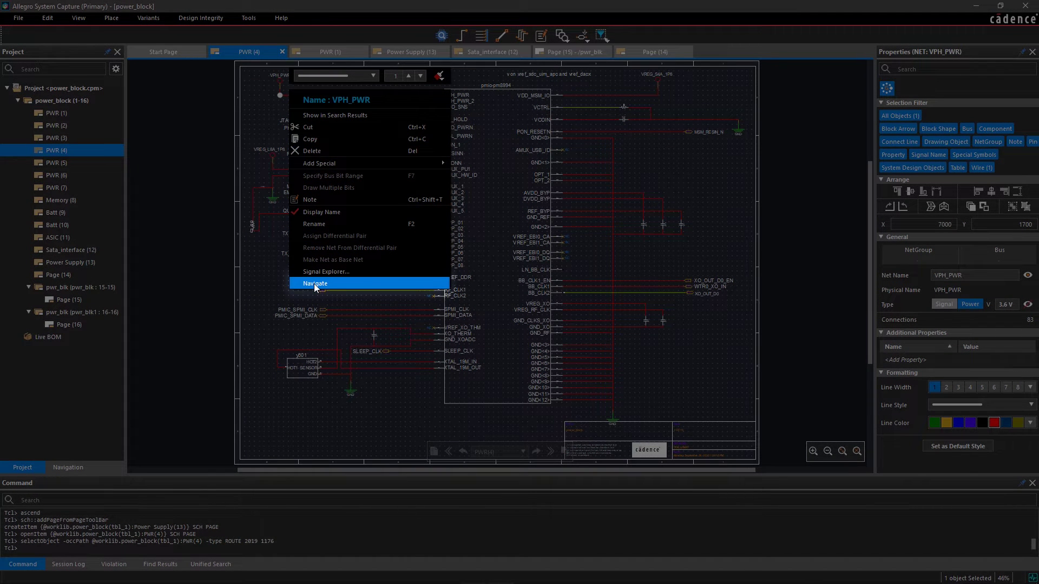
{"action": "left_click", "coordinate": [314, 283]}
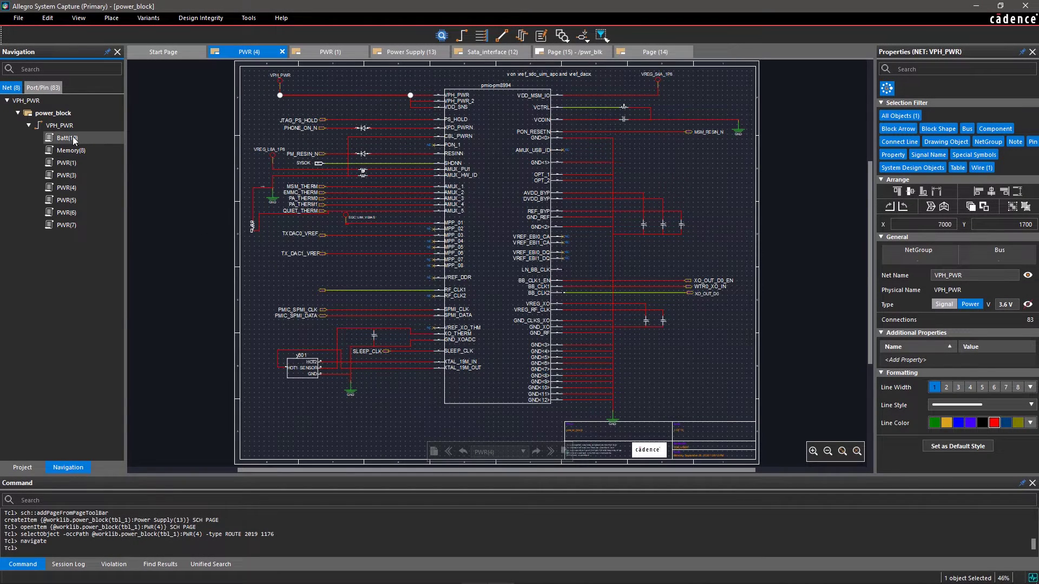
Step: Jump to Batt (10) from the VPH_PWR navigation tree, then show the Project page list
{"action": "left_click", "coordinate": [67, 137]}
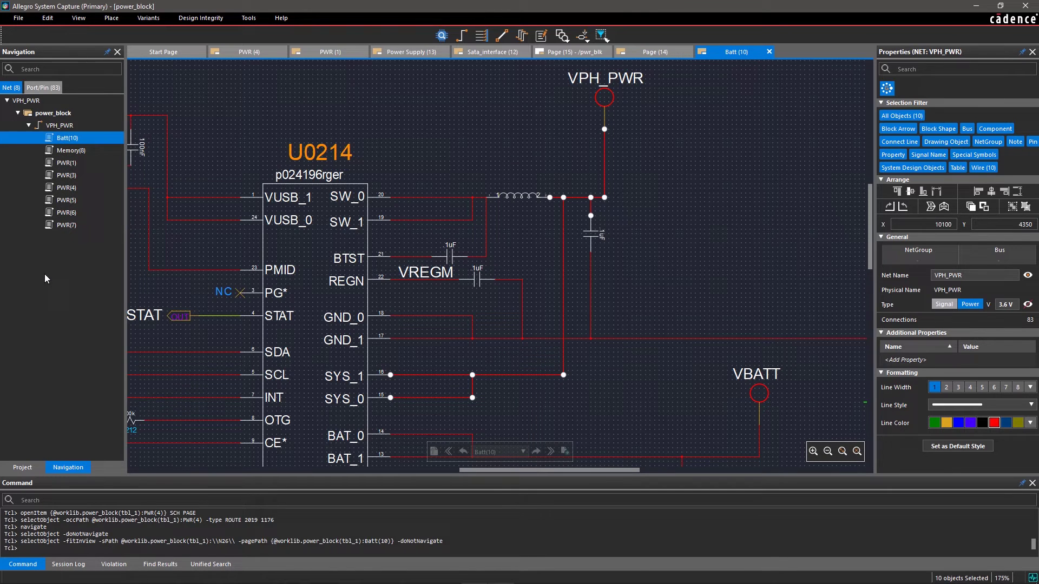
{"action": "left_click", "coordinate": [22, 468]}
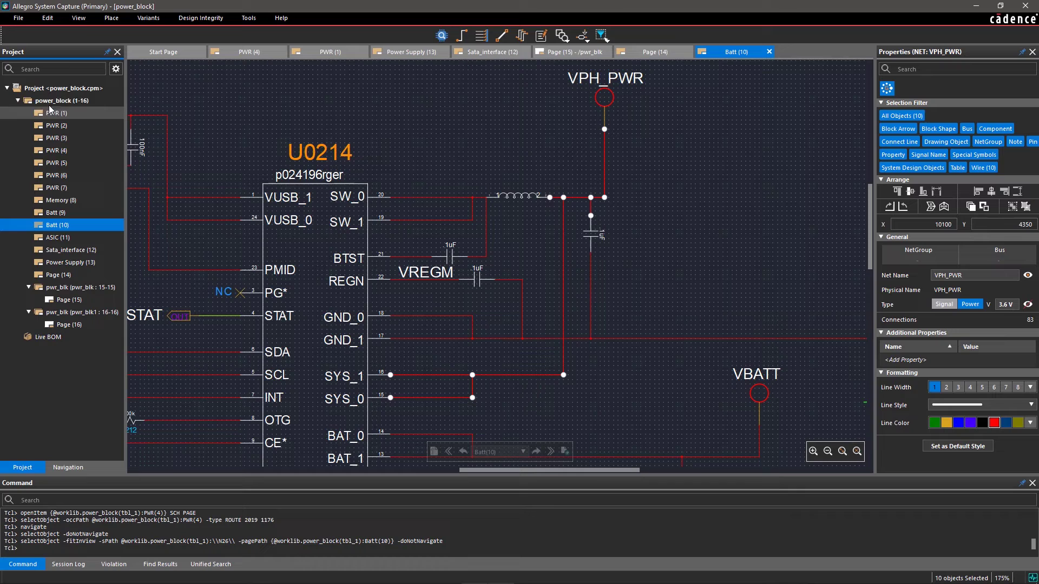
Step: Add a one-page TOC section to power_block and rename the new page to Table
{"action": "right_click", "coordinate": [51, 101]}
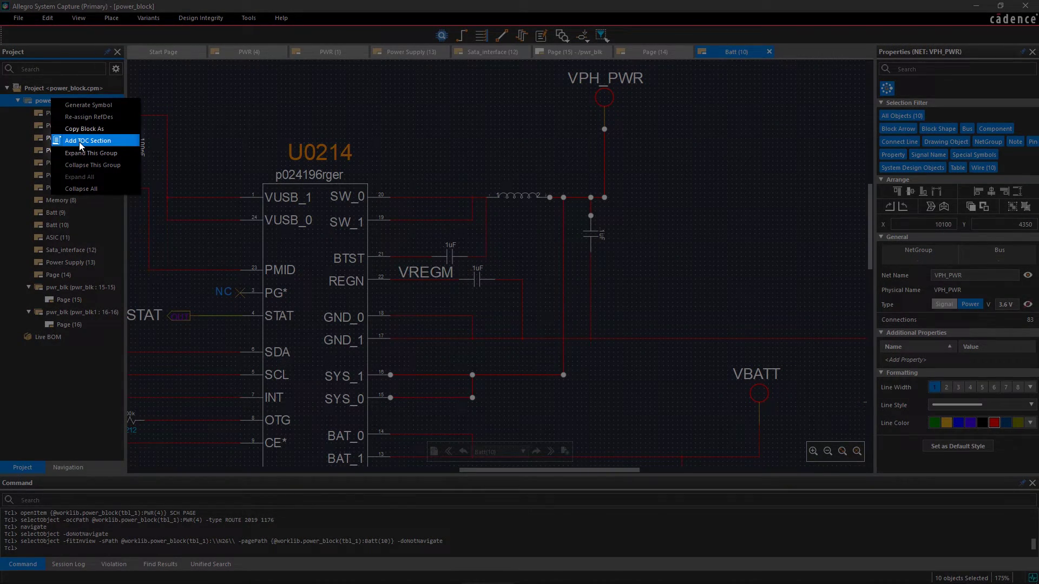
{"action": "left_click", "coordinate": [79, 140]}
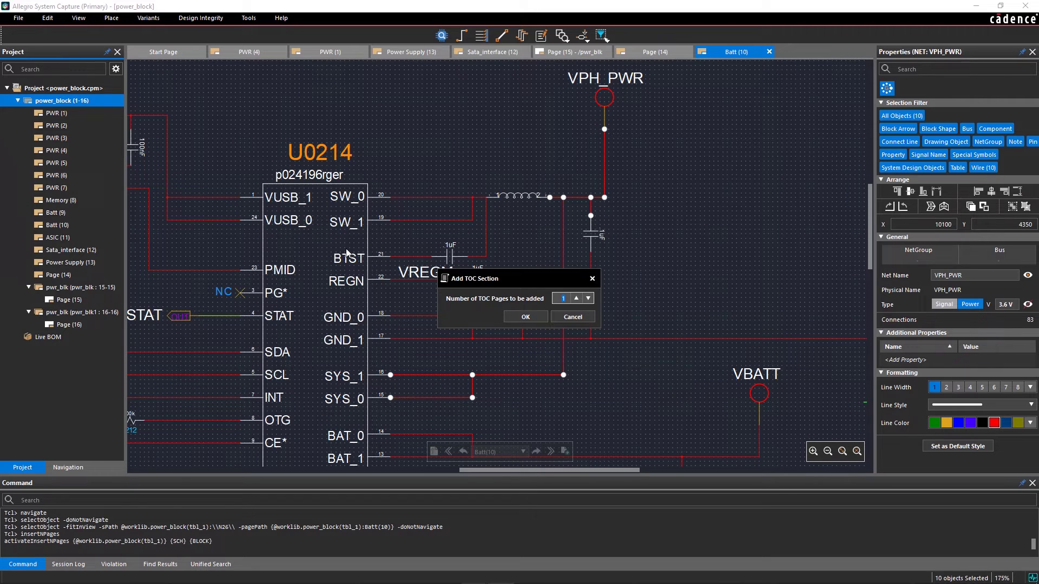
{"action": "left_click", "coordinate": [524, 317]}
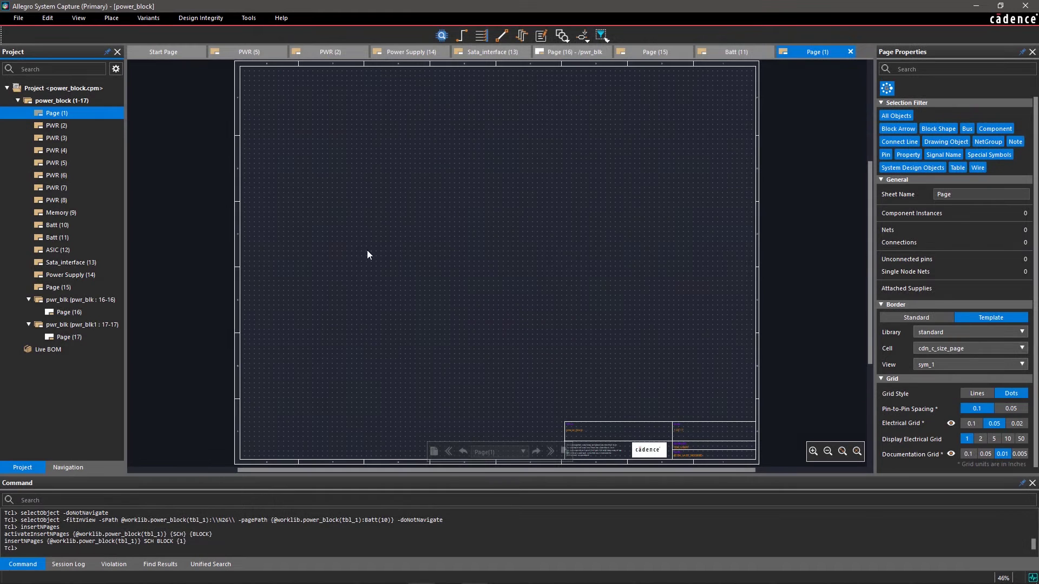
{"action": "right_click", "coordinate": [57, 113]}
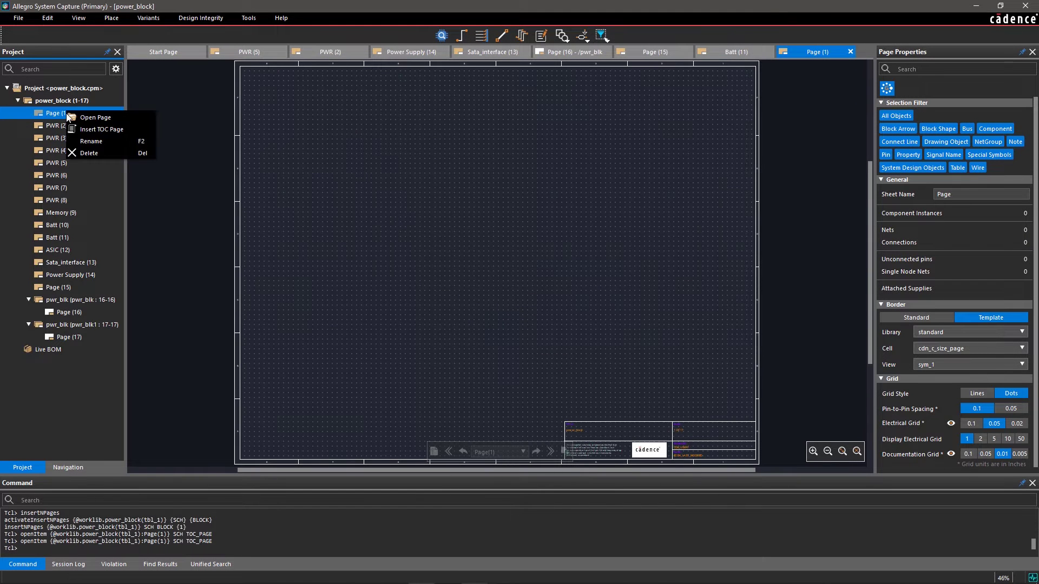
{"action": "left_click", "coordinate": [90, 144]}
{"action": "type", "text": "Table"}
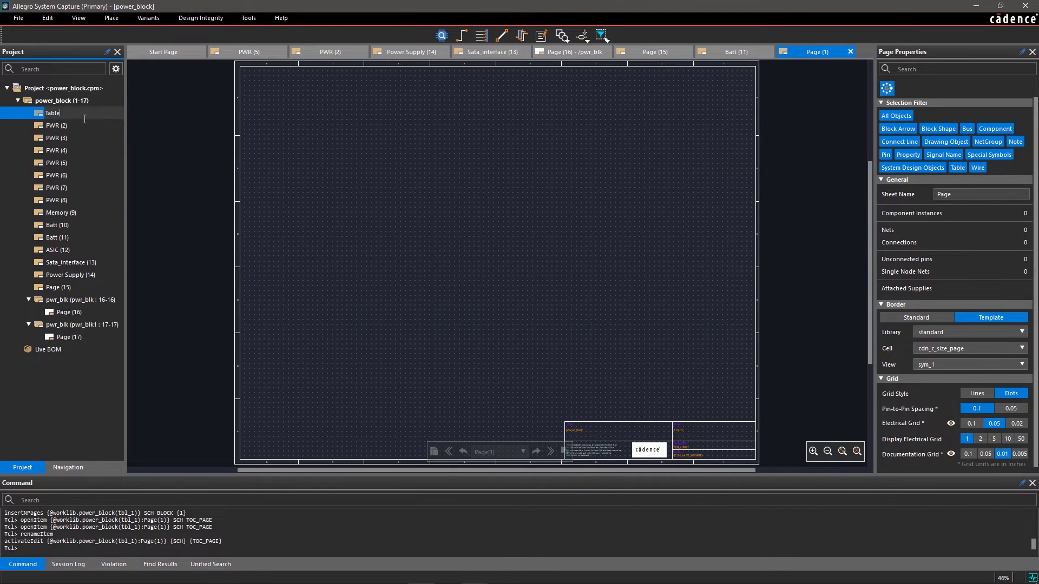
{"action": "key", "text": "Return"}
Step: Place a table of contents near the top of the Table page
{"action": "left_click", "coordinate": [111, 18]}
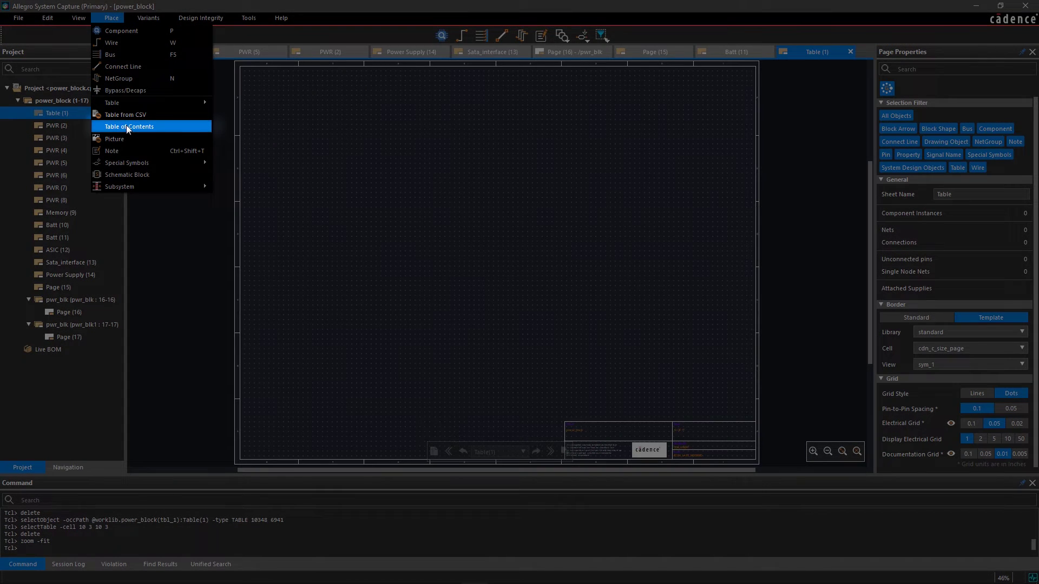
{"action": "left_click", "coordinate": [126, 125]}
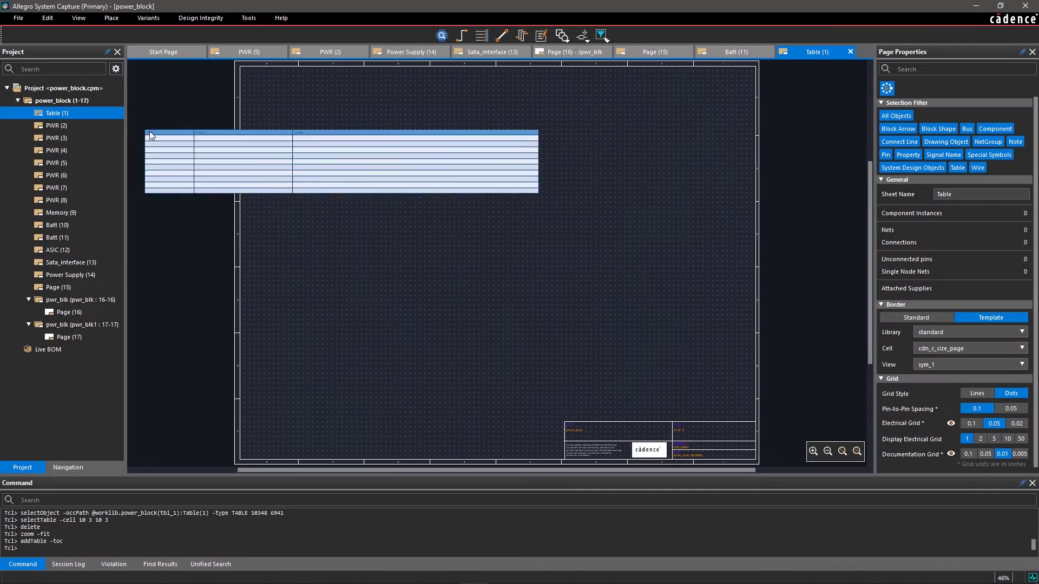
{"action": "left_click", "coordinate": [266, 113]}
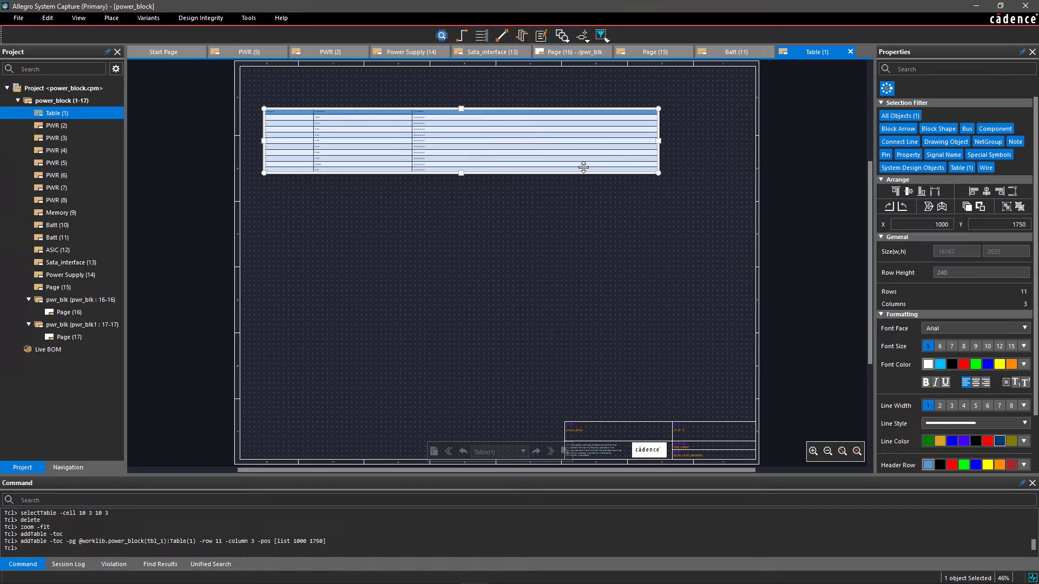
{"action": "left_click", "coordinate": [659, 172]}
Step: Resize the table narrower and taller, then zoom in until it fills the view
{"action": "left_click_drag", "start_coordinate": [660, 174], "coordinate": [568, 251]}
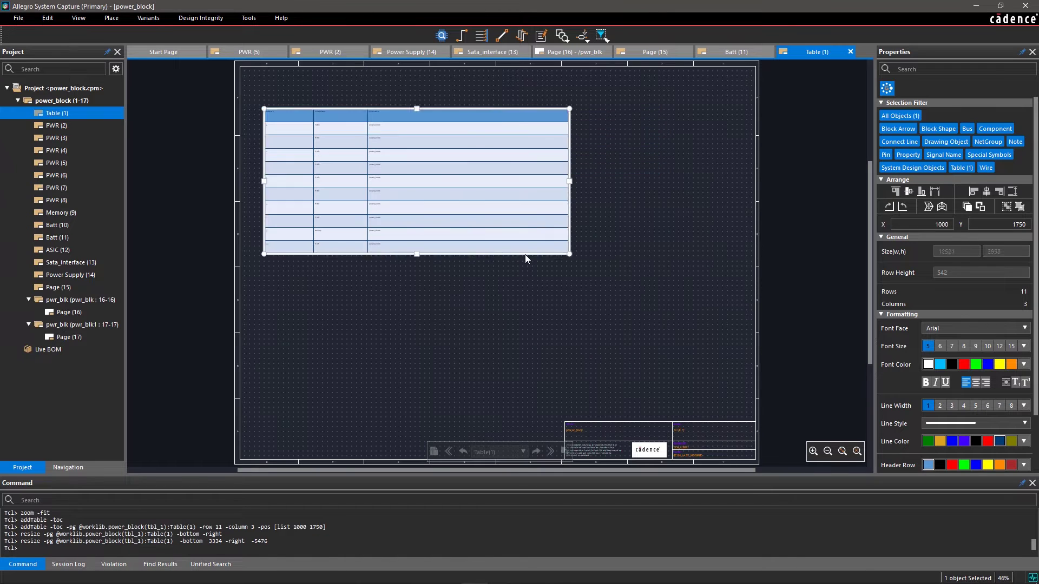
{"action": "left_click", "coordinate": [601, 298]}
{"action": "left_click", "coordinate": [856, 451]}
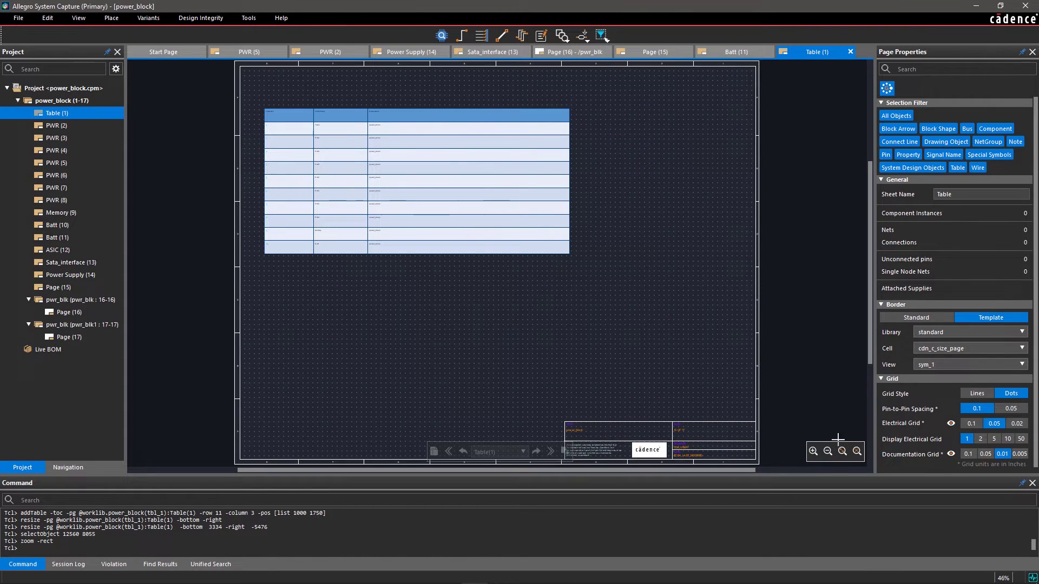
{"action": "left_click_drag", "start_coordinate": [592, 288], "coordinate": [248, 94]}
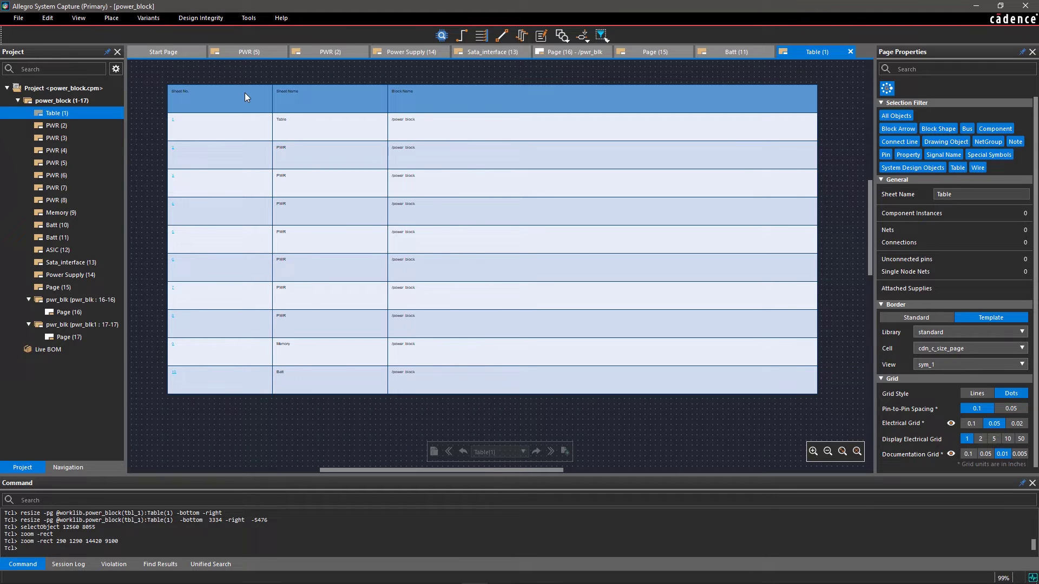
{"action": "left_click", "coordinate": [173, 149]}
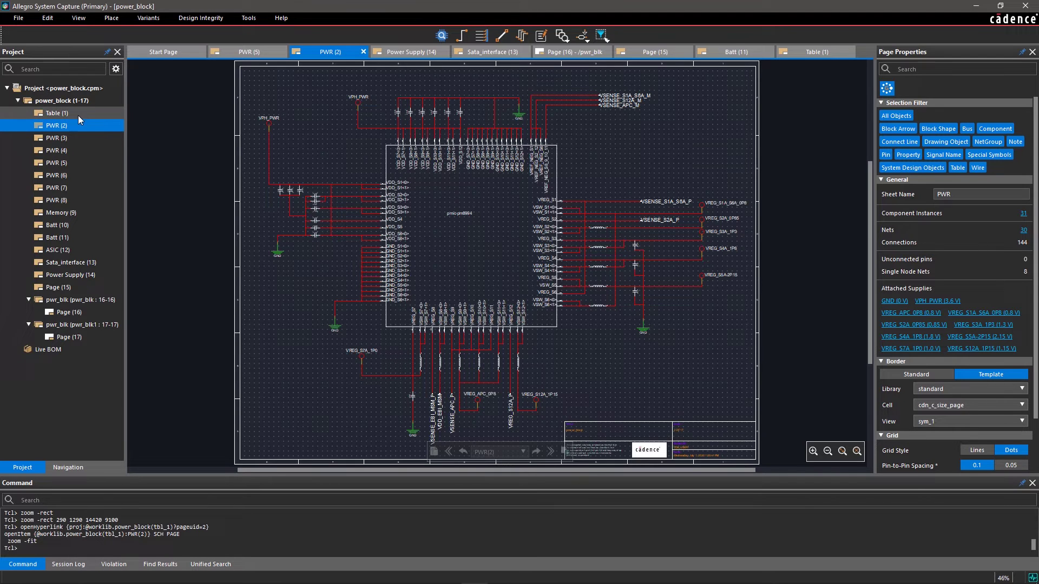
{"action": "double_click", "coordinate": [56, 113]}
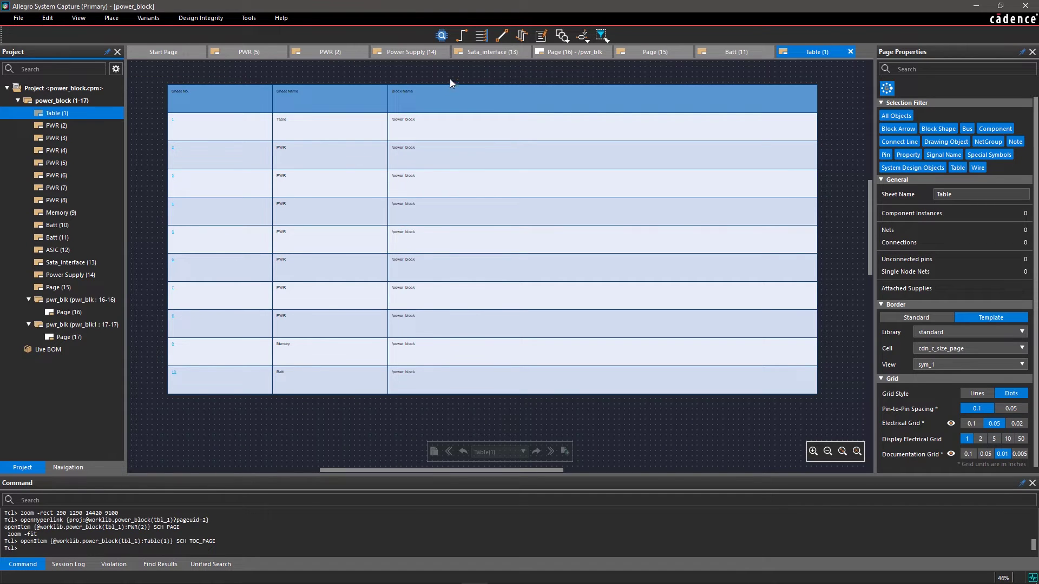
{"action": "left_click", "coordinate": [540, 38]}
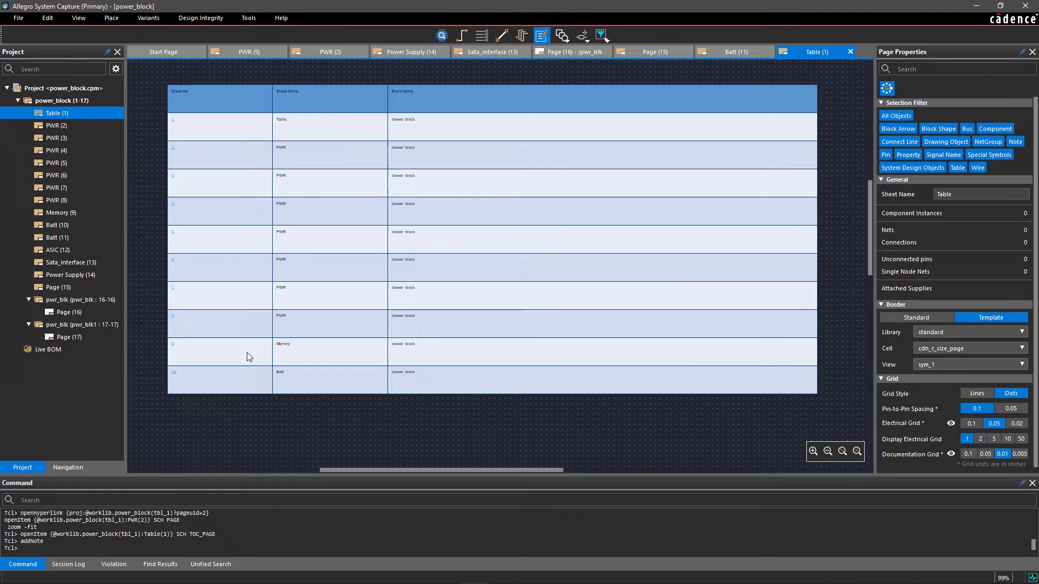
{"action": "left_click", "coordinate": [184, 419]}
{"action": "type", "text": "ww.cadence"}
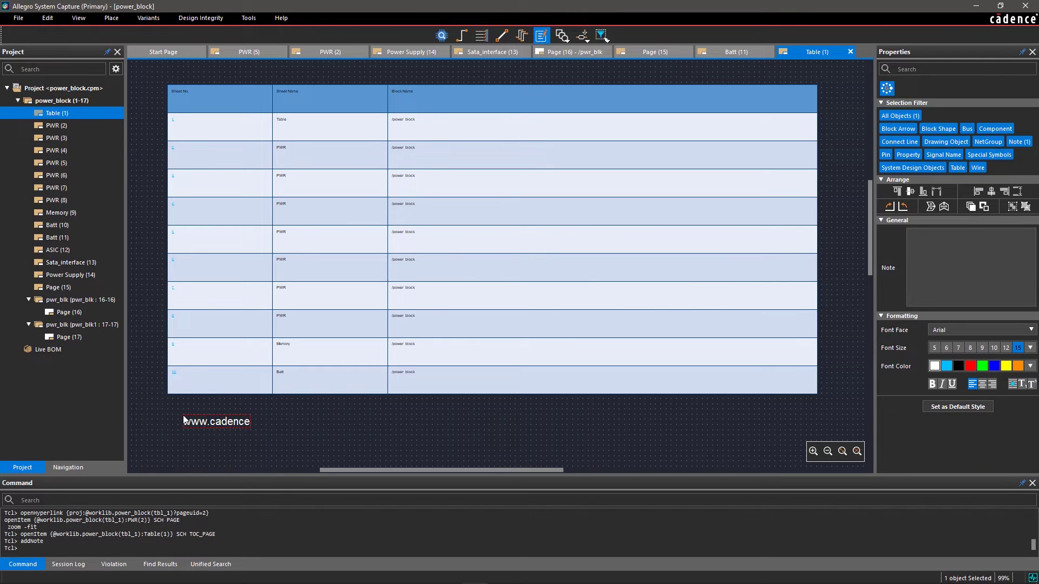
{"action": "type", "text": ".com"}
{"action": "left_click", "coordinate": [309, 438]}
{"action": "left_click", "coordinate": [187, 421]}
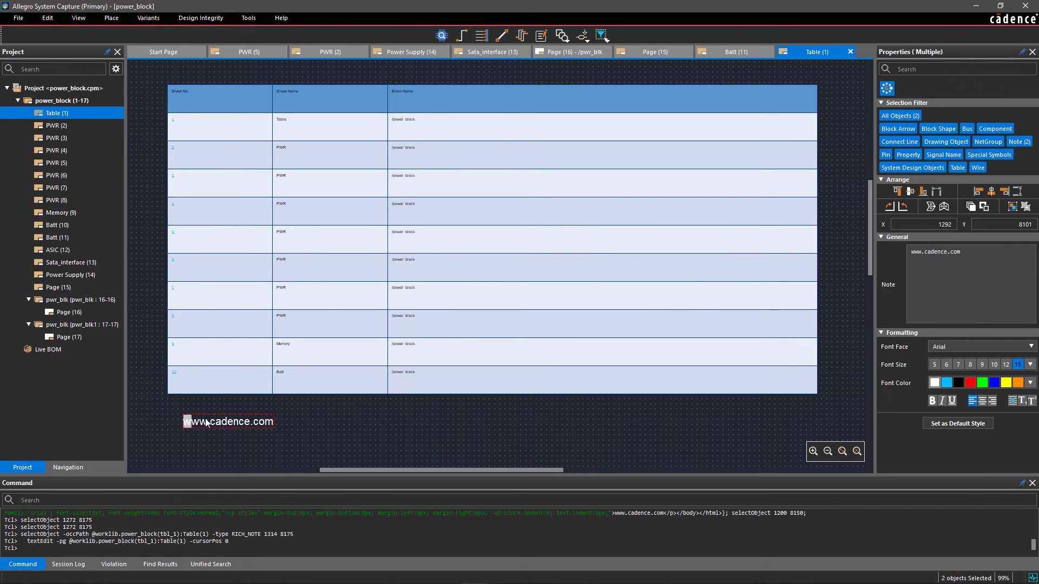
{"action": "left_click_drag", "start_coordinate": [185, 421], "coordinate": [273, 420]}
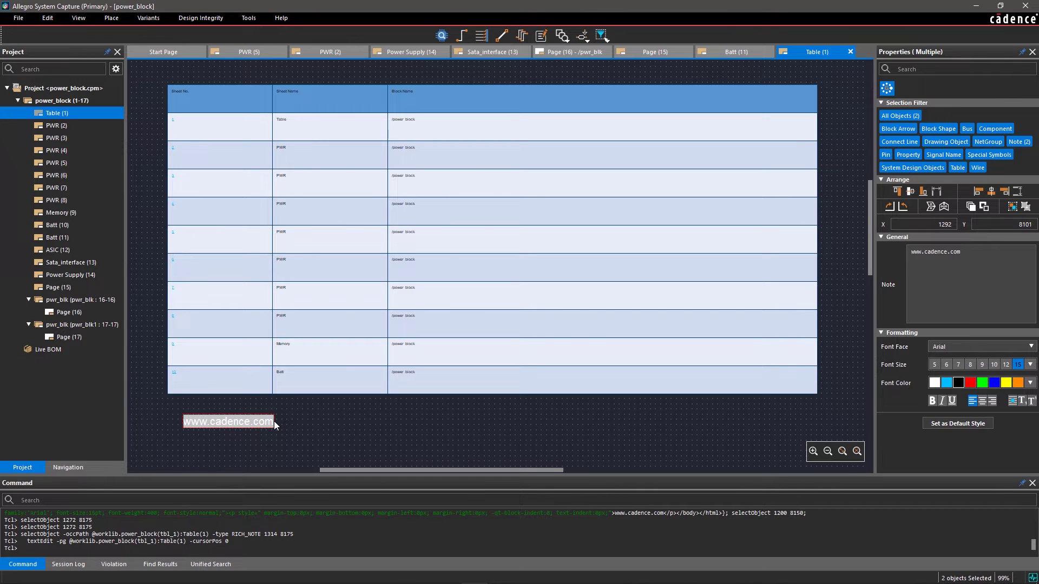
{"action": "right_click", "coordinate": [252, 421]}
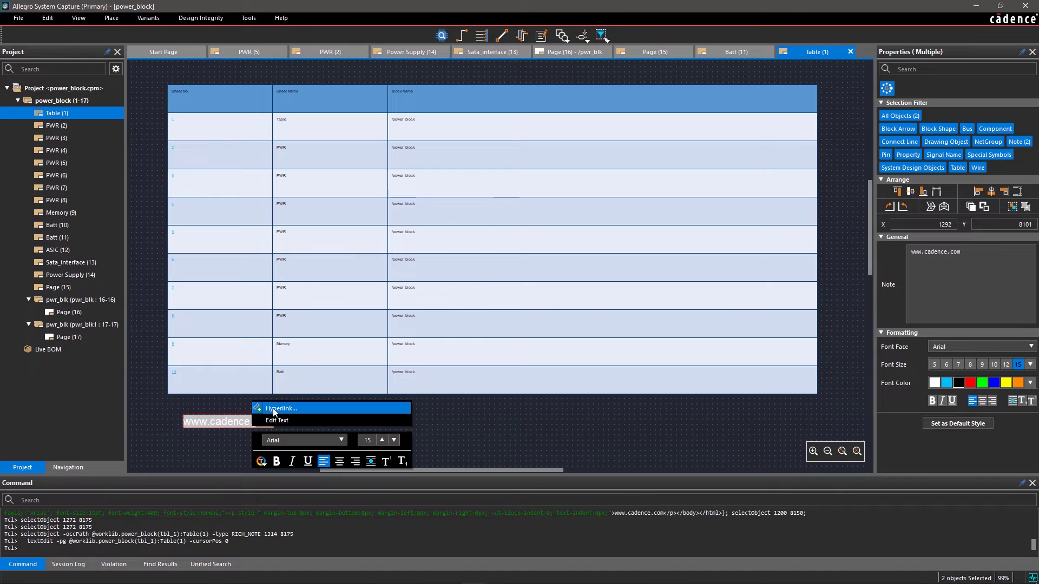
{"action": "left_click", "coordinate": [274, 410]}
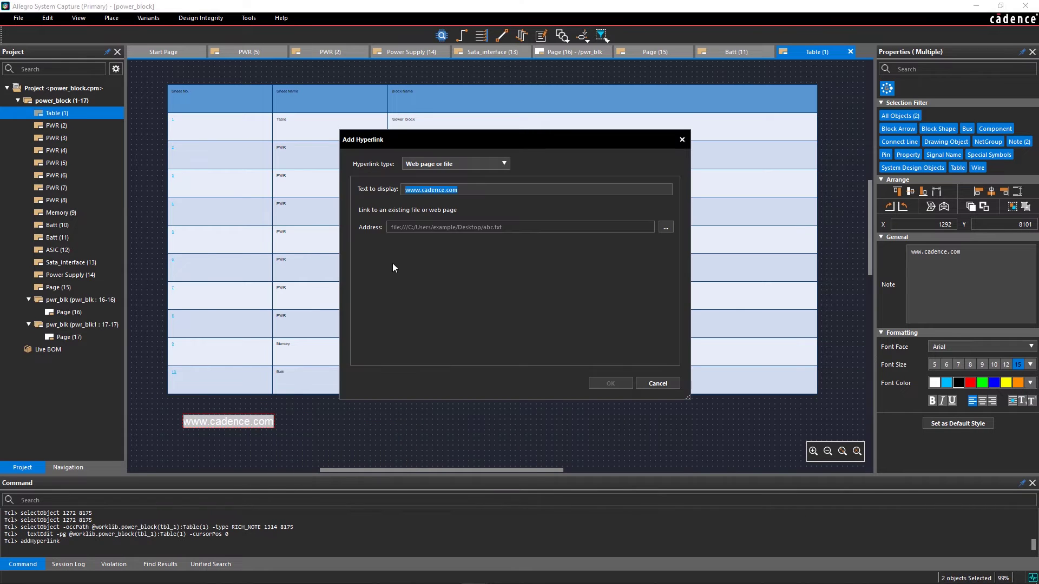
{"action": "left_click", "coordinate": [489, 165]}
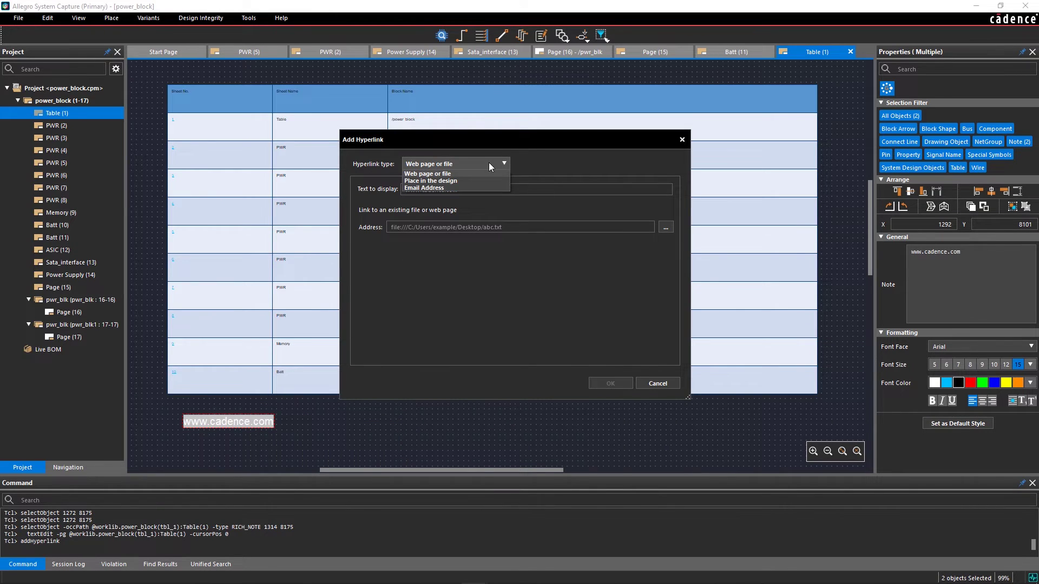
{"action": "left_click", "coordinate": [457, 175]}
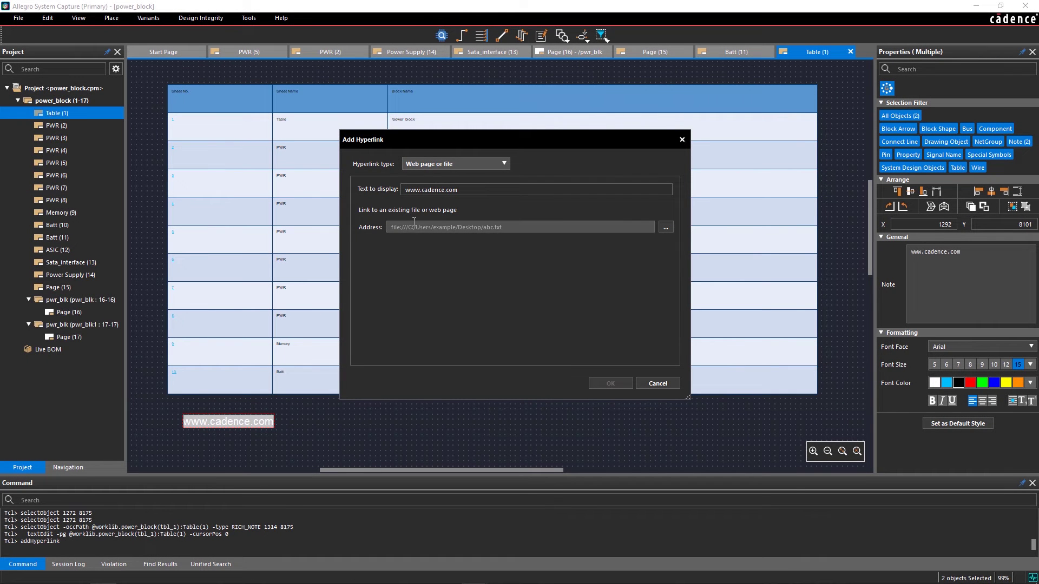
{"action": "left_click", "coordinate": [405, 228]}
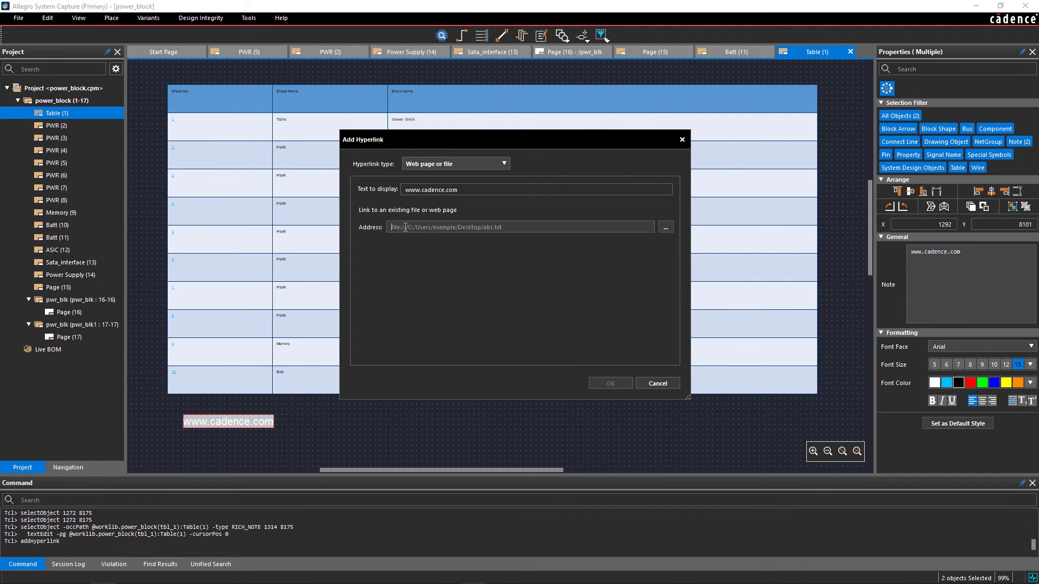
{"action": "type", "text": "https://www.cadence.com/en_US/home.html"}
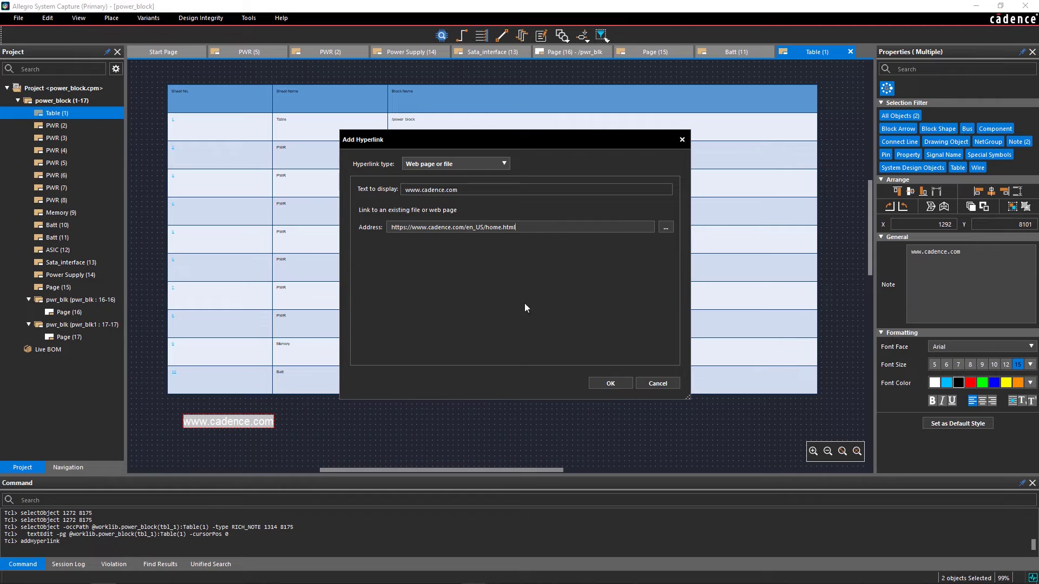
{"action": "left_click", "coordinate": [611, 383]}
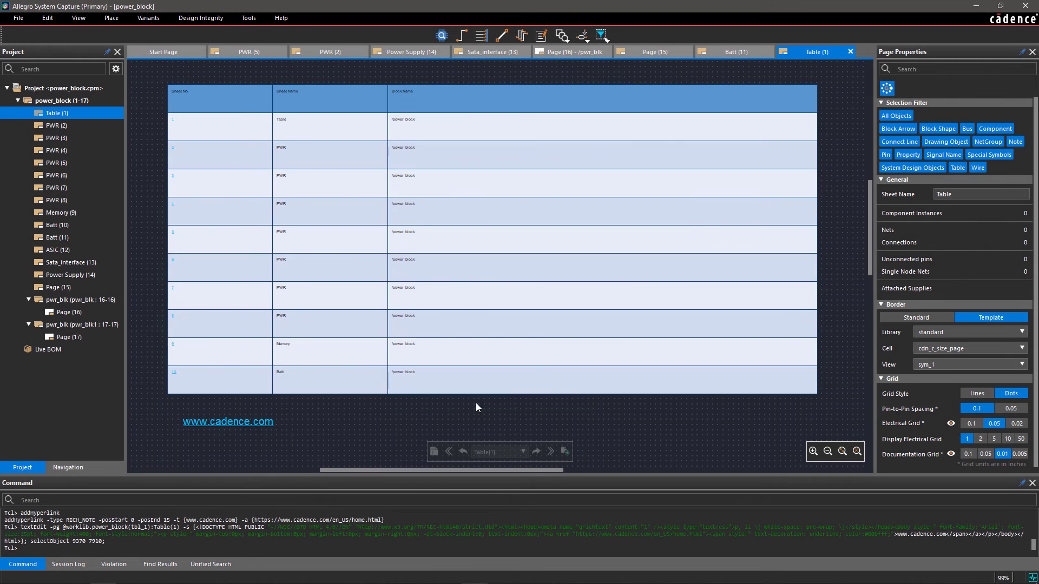
{"action": "left_click", "coordinate": [226, 421]}
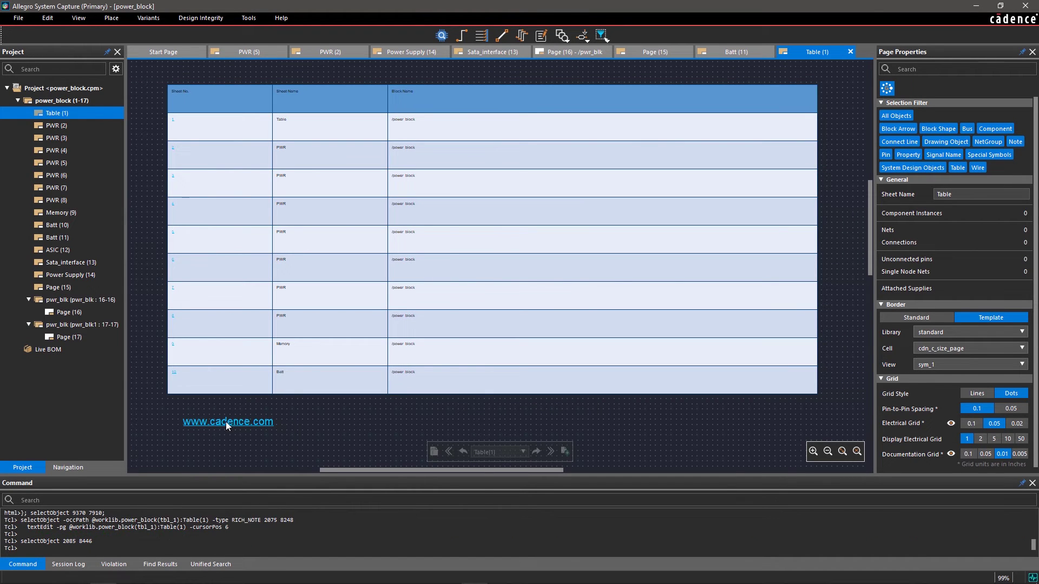
{"action": "left_click", "coordinate": [226, 428]}
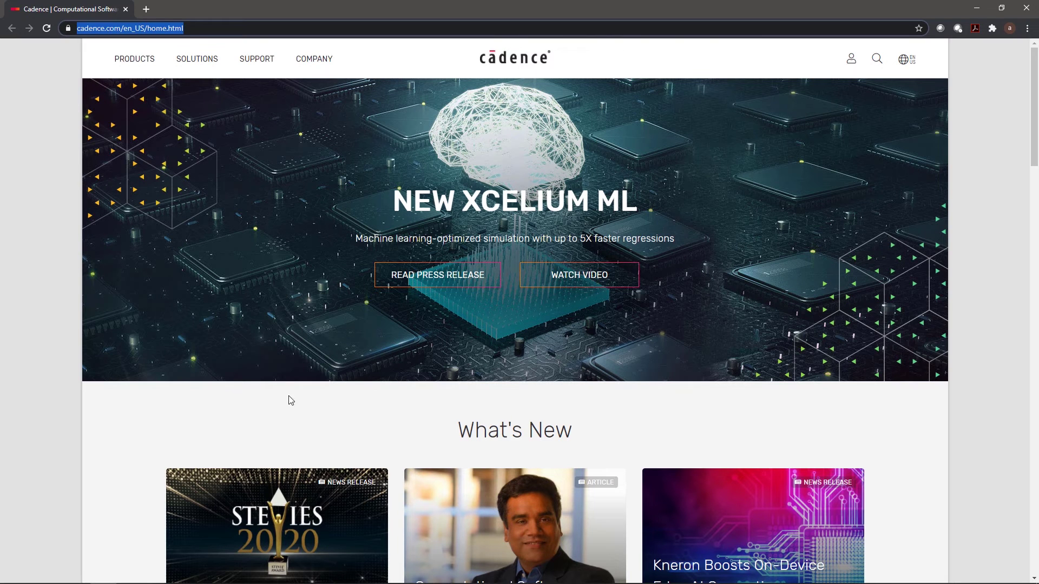
{"action": "left_click", "coordinate": [977, 9]}
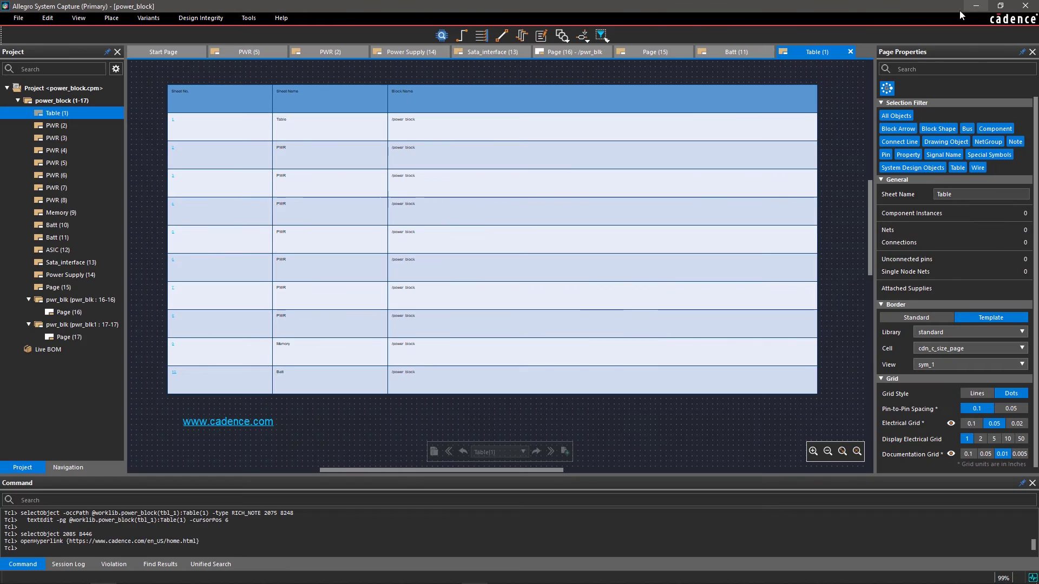
Step: Add a Help note beneath it, hyperlinked to an email address
{"action": "left_click", "coordinate": [541, 36]}
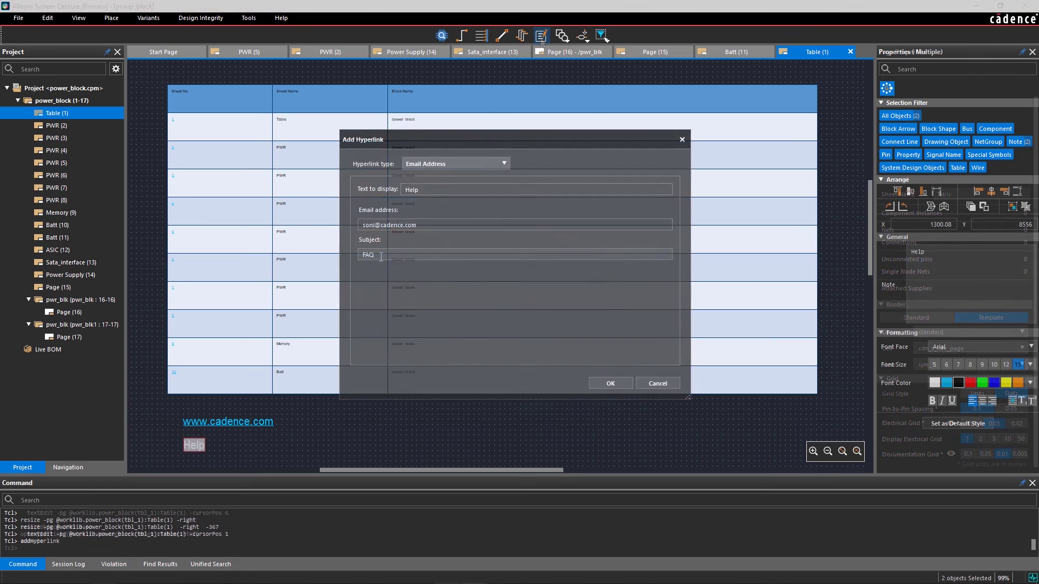
{"action": "left_click", "coordinate": [610, 383]}
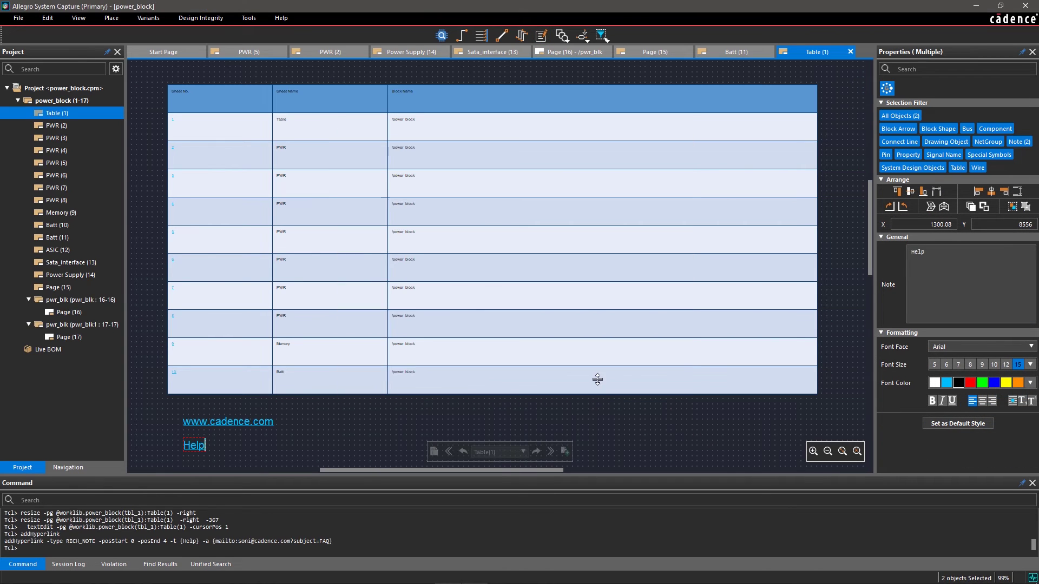
{"action": "left_click", "coordinate": [611, 412]}
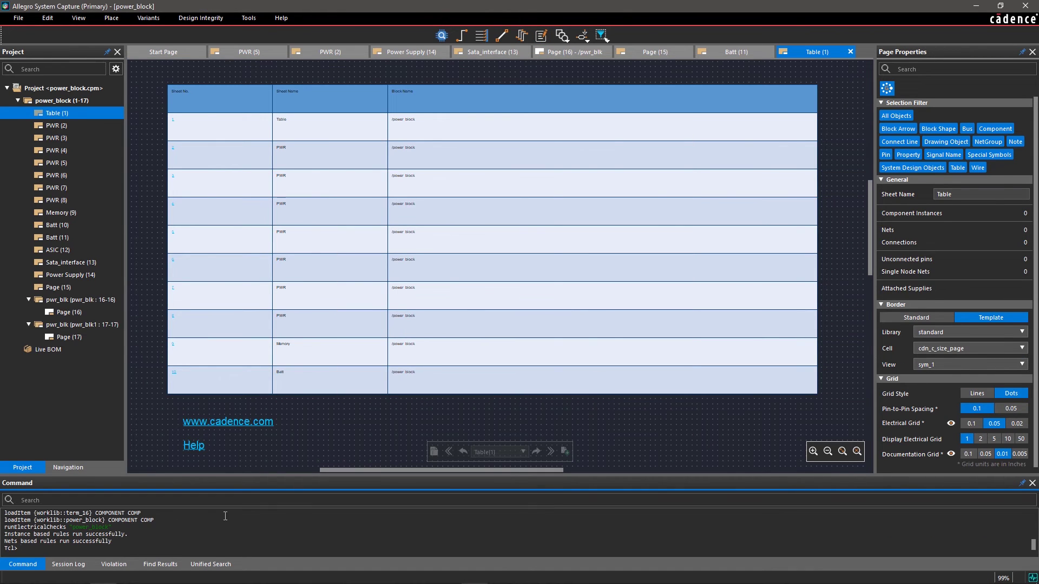
Step: Show the Violation list and cross-probe the first EAUDIT error to capacitor C_P11
{"action": "left_click", "coordinate": [114, 564]}
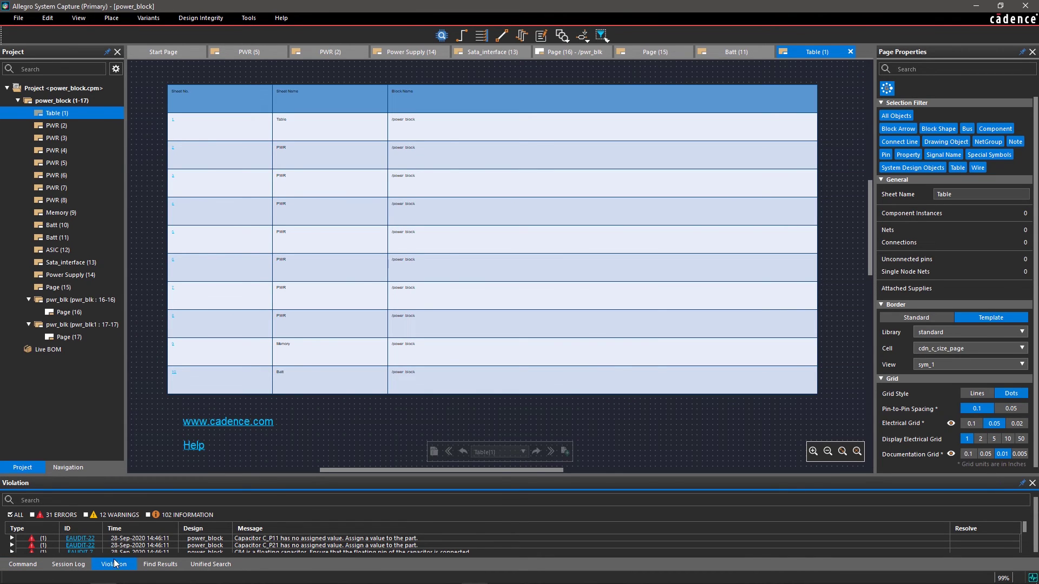
{"action": "left_click", "coordinate": [89, 540]}
{"action": "double_click", "coordinate": [89, 540]}
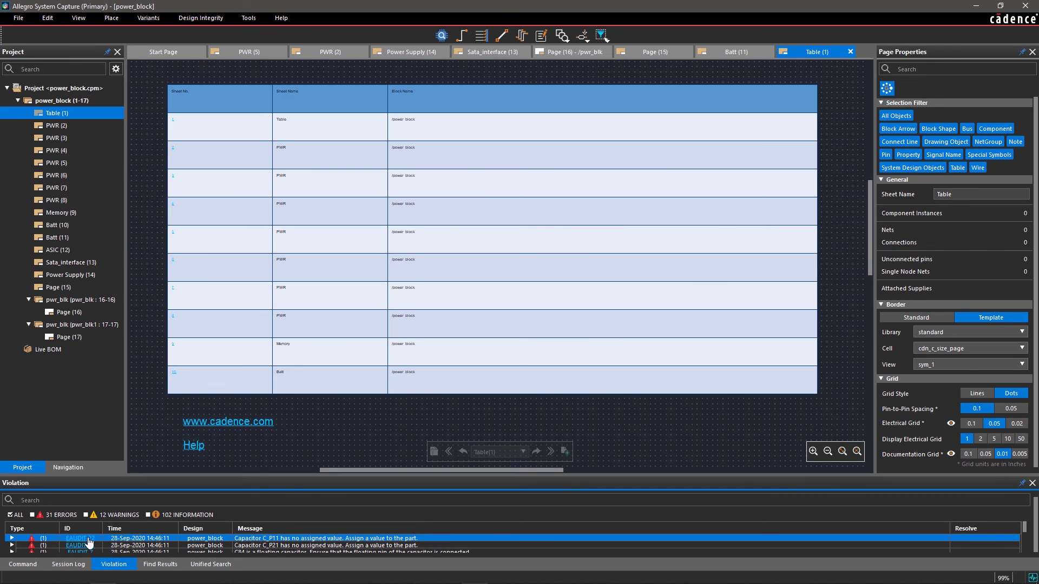